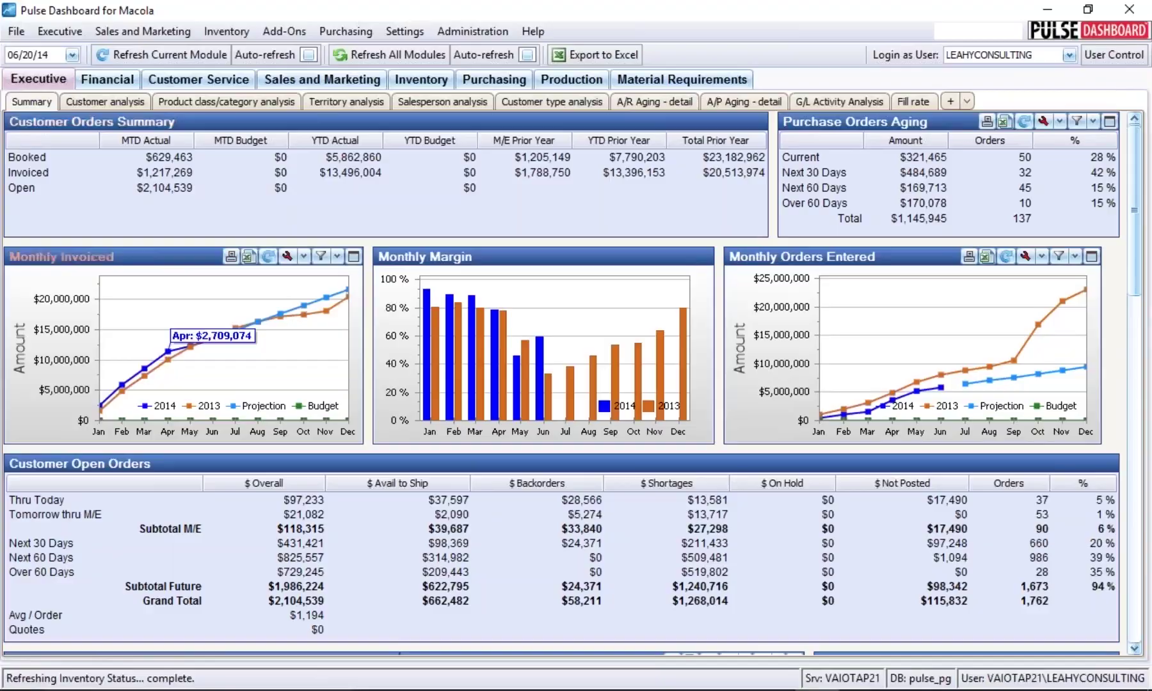
Inspect April's invoiced total, close it, and reposition the Customer Orders Summary panel
click(168, 351)
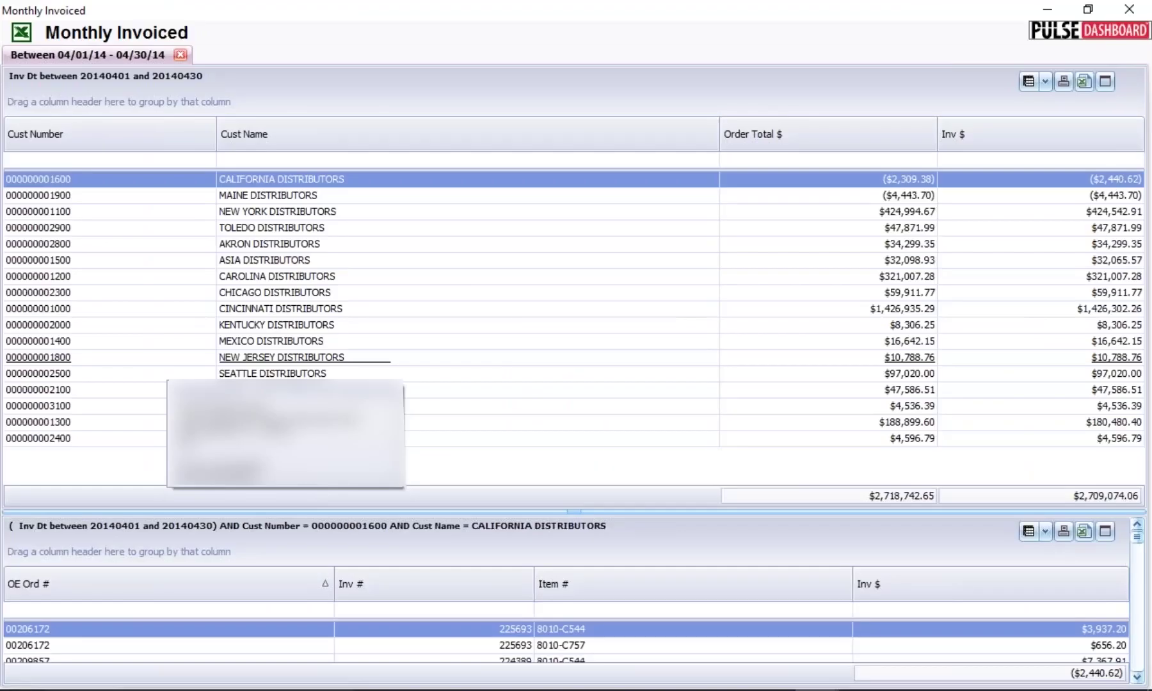
key(Escape)
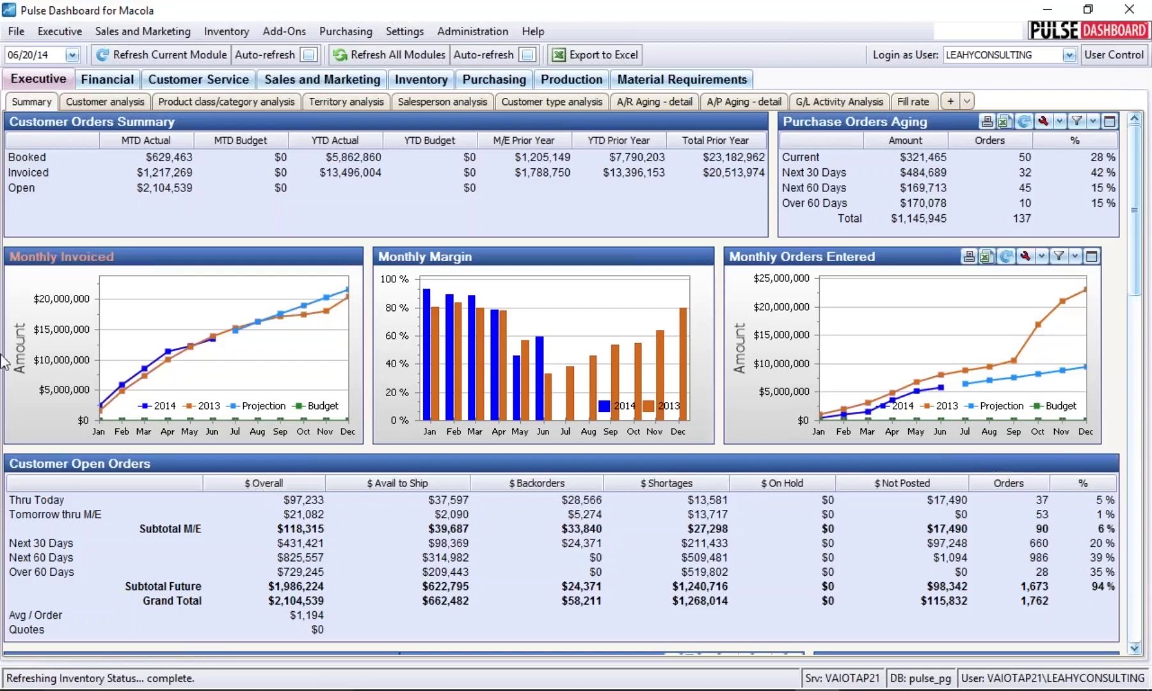
mouse_move(246, 121)
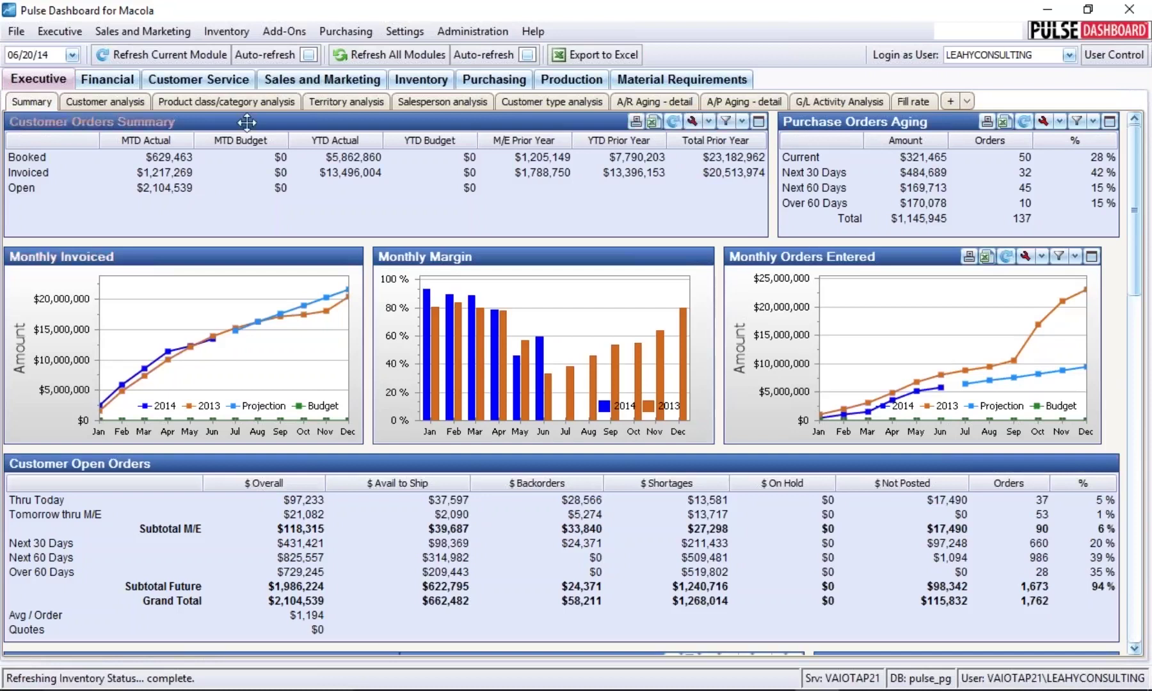
drag(247, 122, 256, 126)
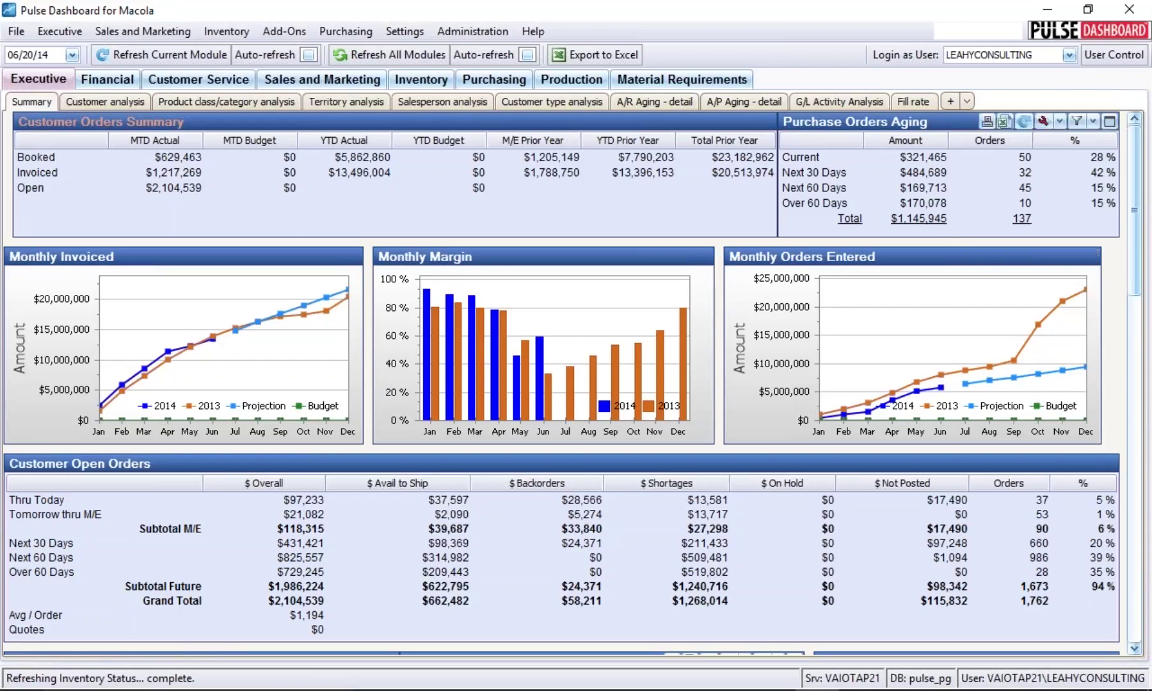
Tour Customer Service, Sales and Marketing and Inventory item detail, ending on Production shortages
click(171, 84)
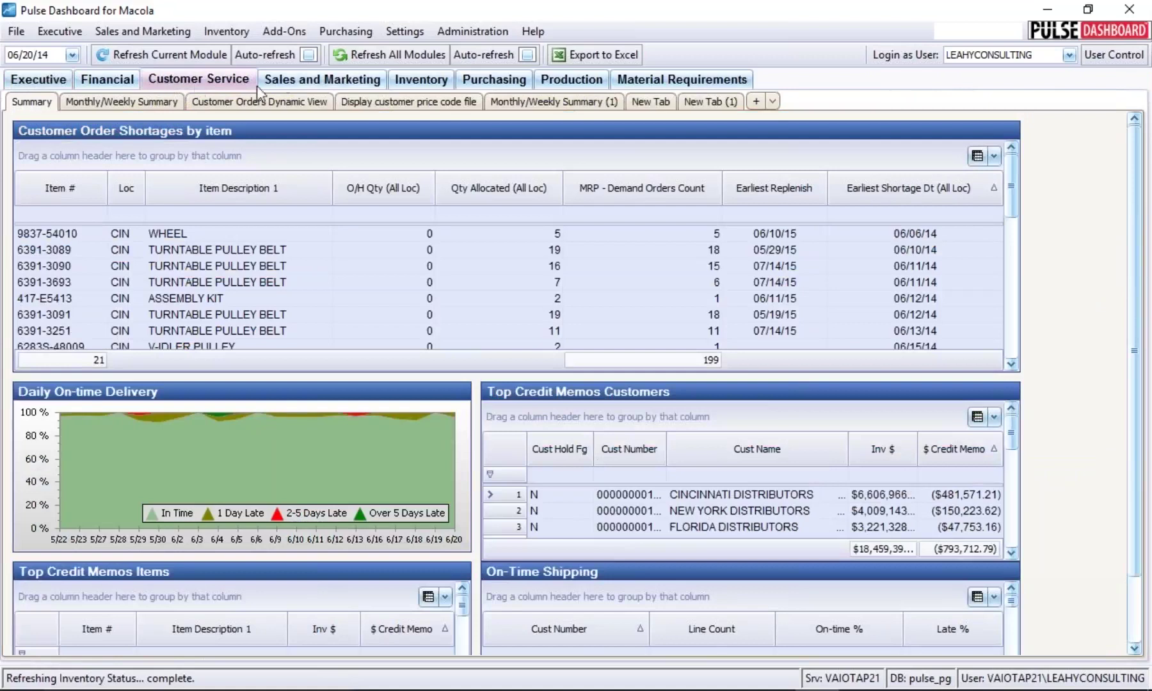
click(293, 82)
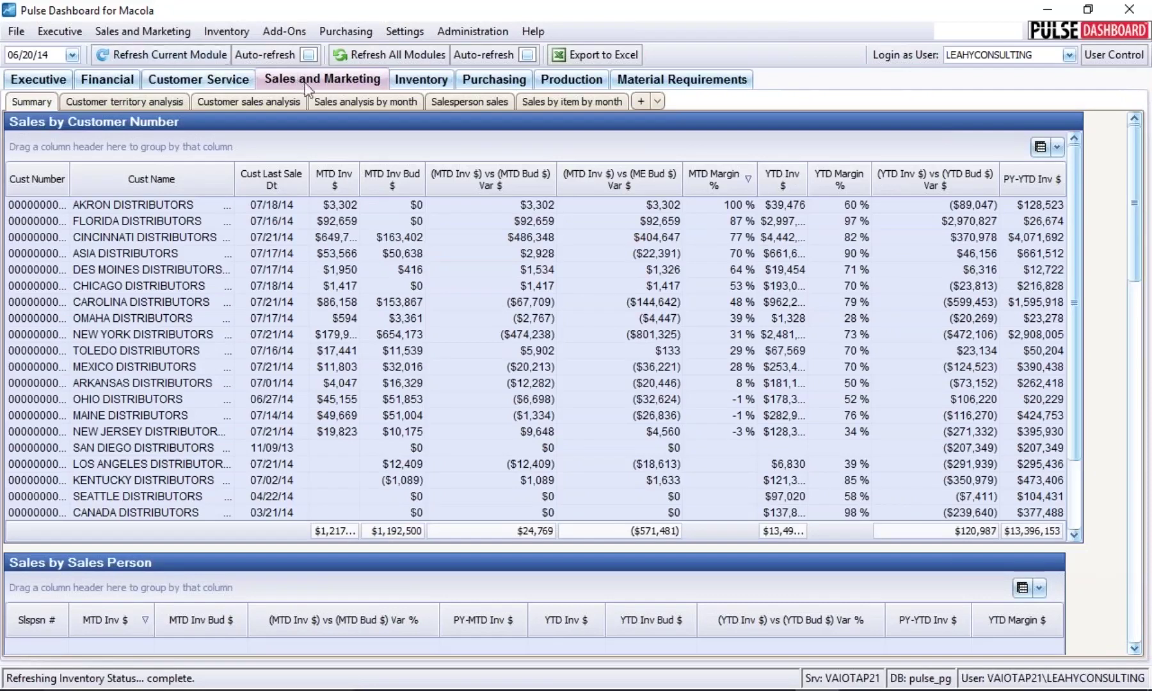
click(408, 82)
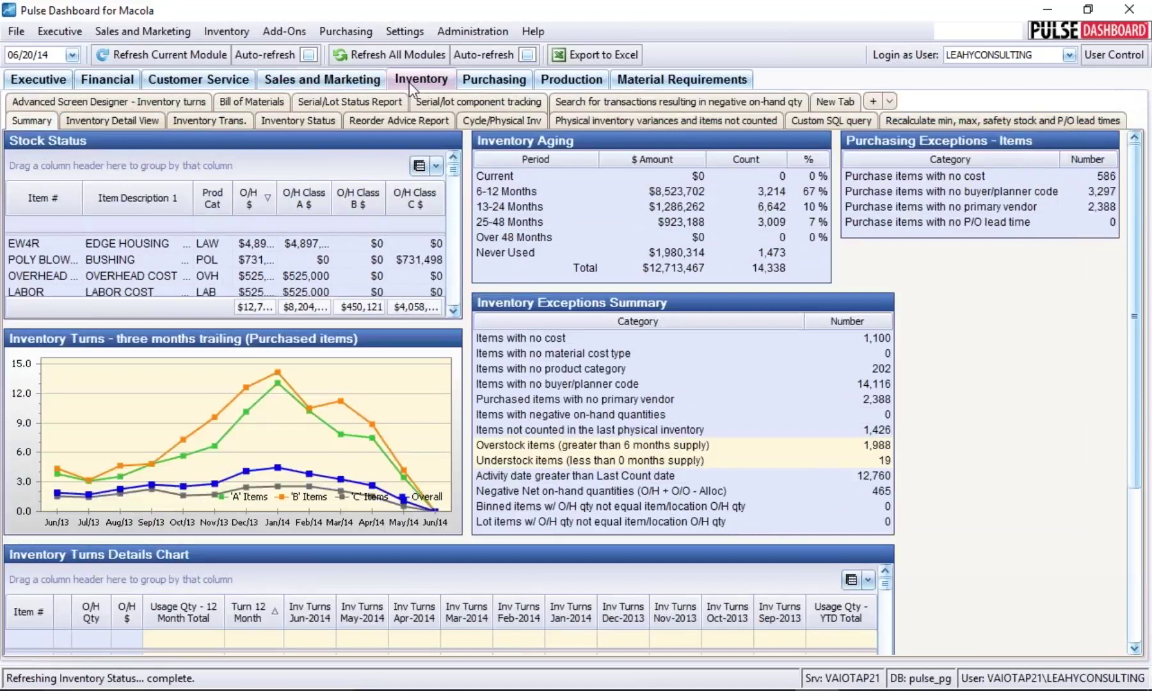
click(108, 121)
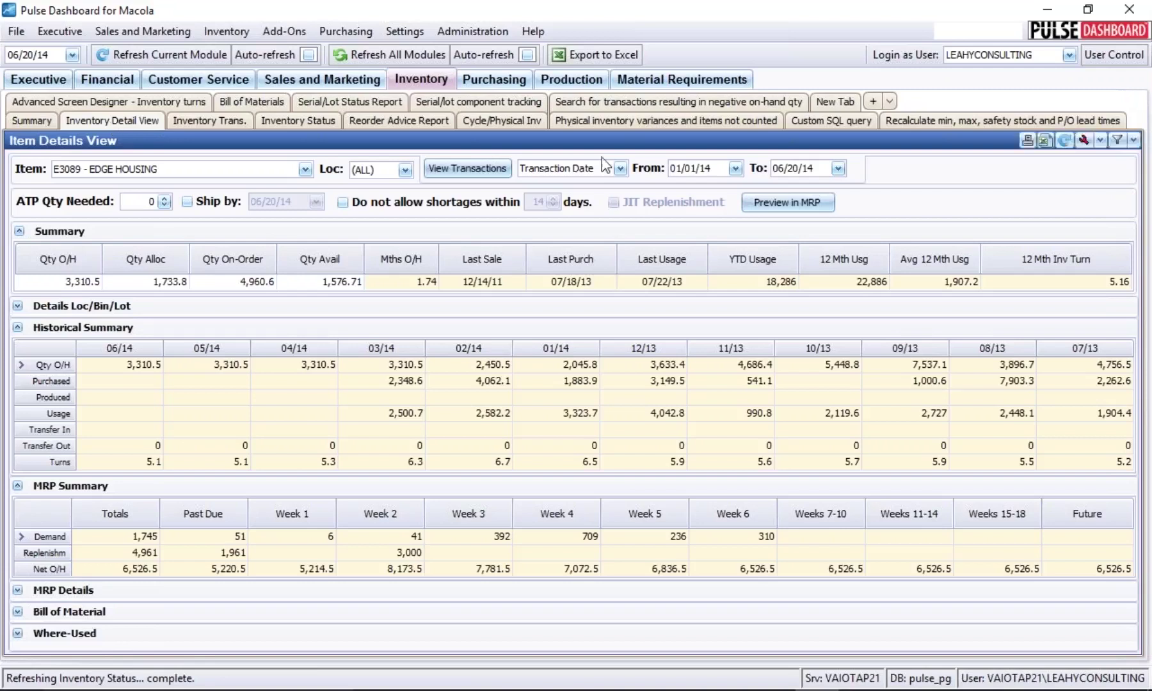
click(559, 83)
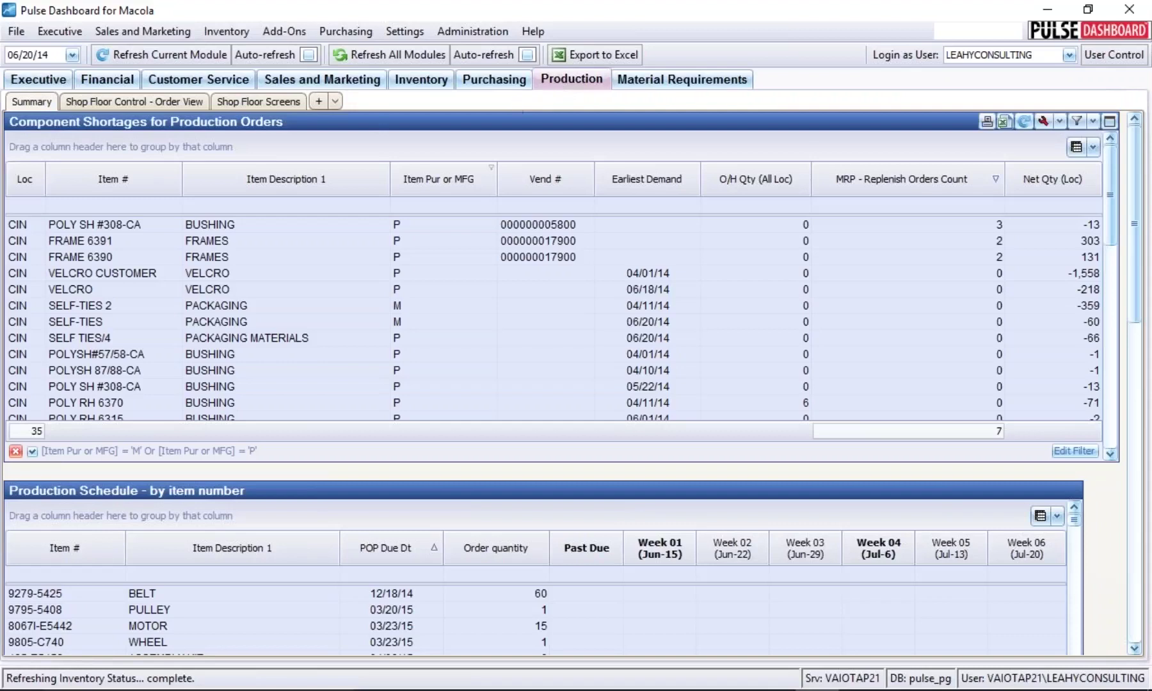
Tour Financial, Customer Service and Purchasing, then return to E3089 Edge Housing item details
mouse_move(369, 120)
click(94, 82)
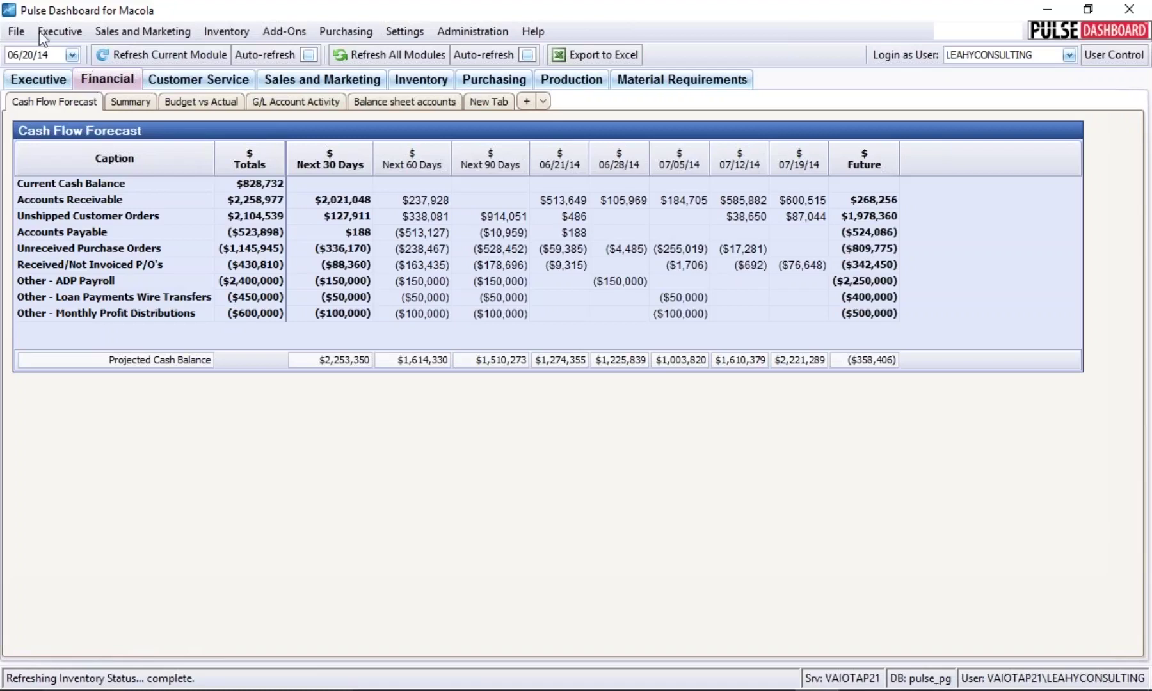
click(153, 81)
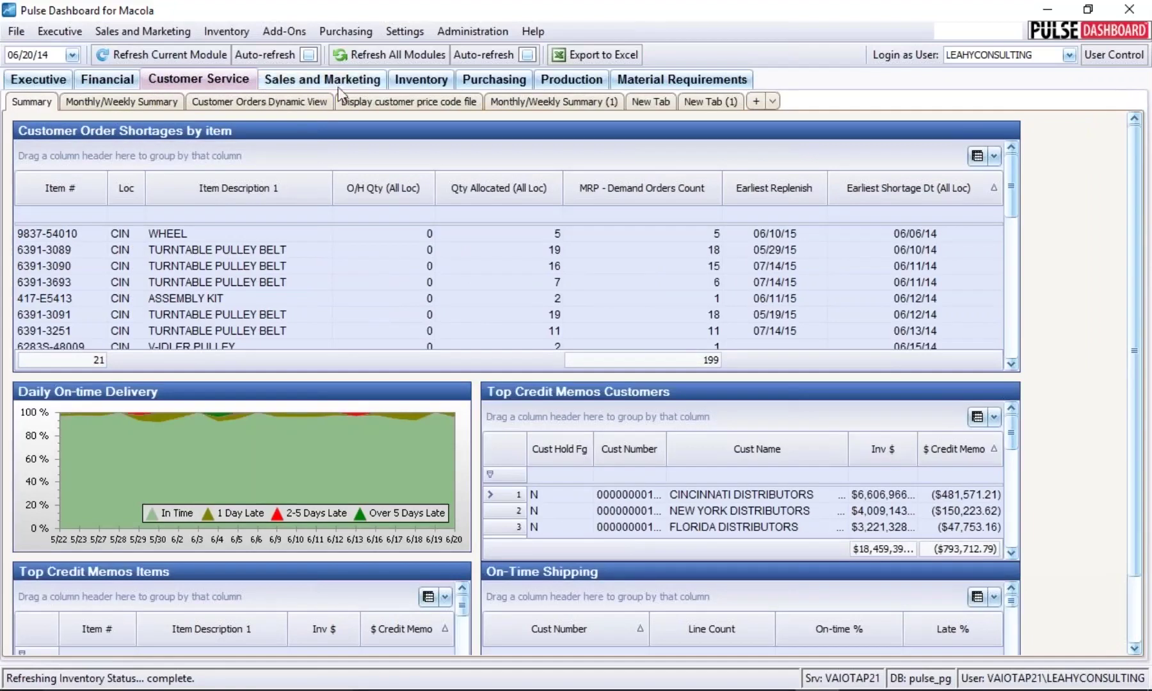
click(496, 81)
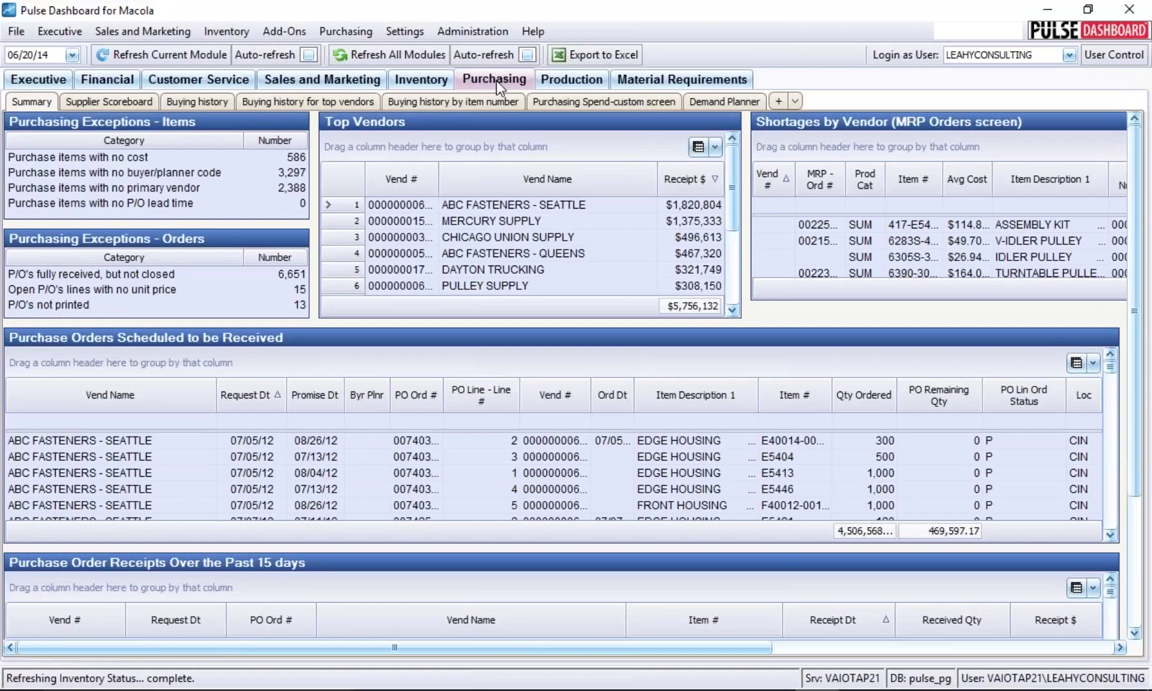
click(419, 79)
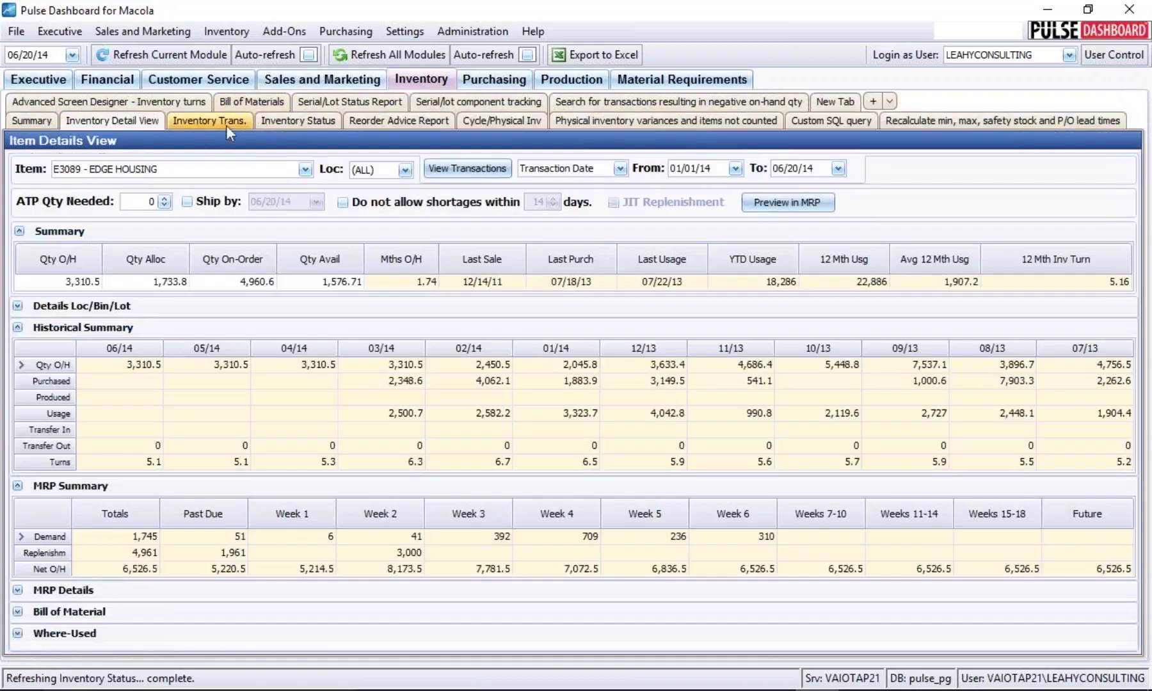
Show the Inventory Status report by location and drag PO Lead Tm off the grid
click(268, 121)
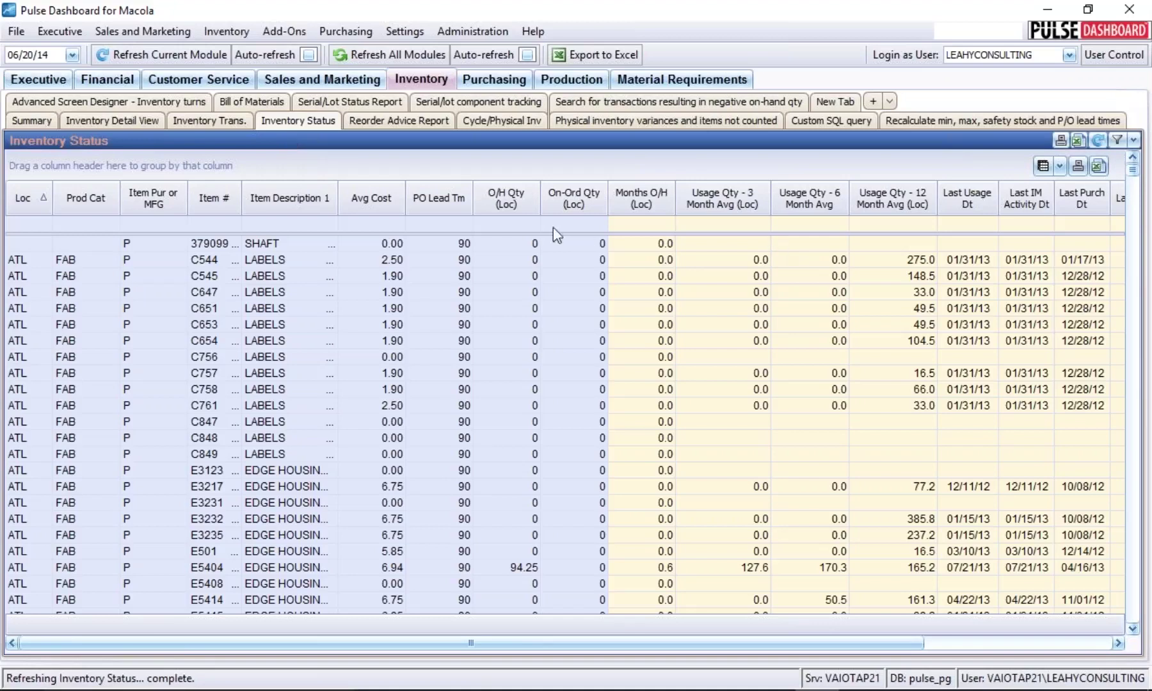
drag(448, 200, 486, 102)
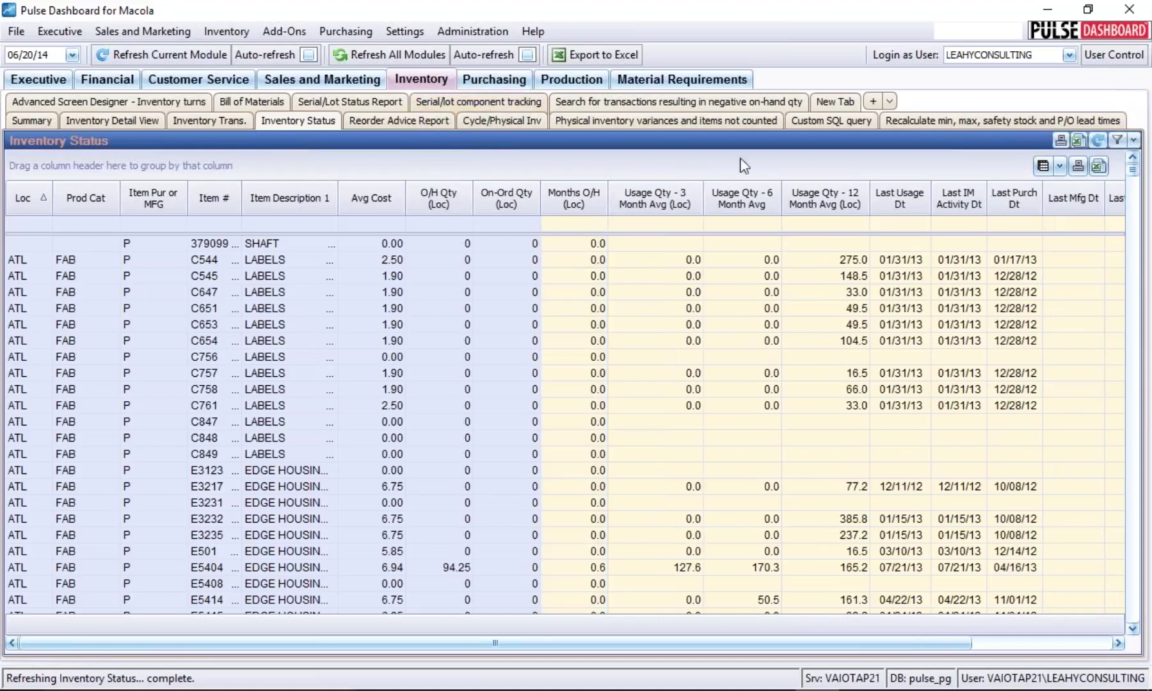
Re-add PO Lead Tm via the column chooser, filtering captions by 'lead'
click(1042, 167)
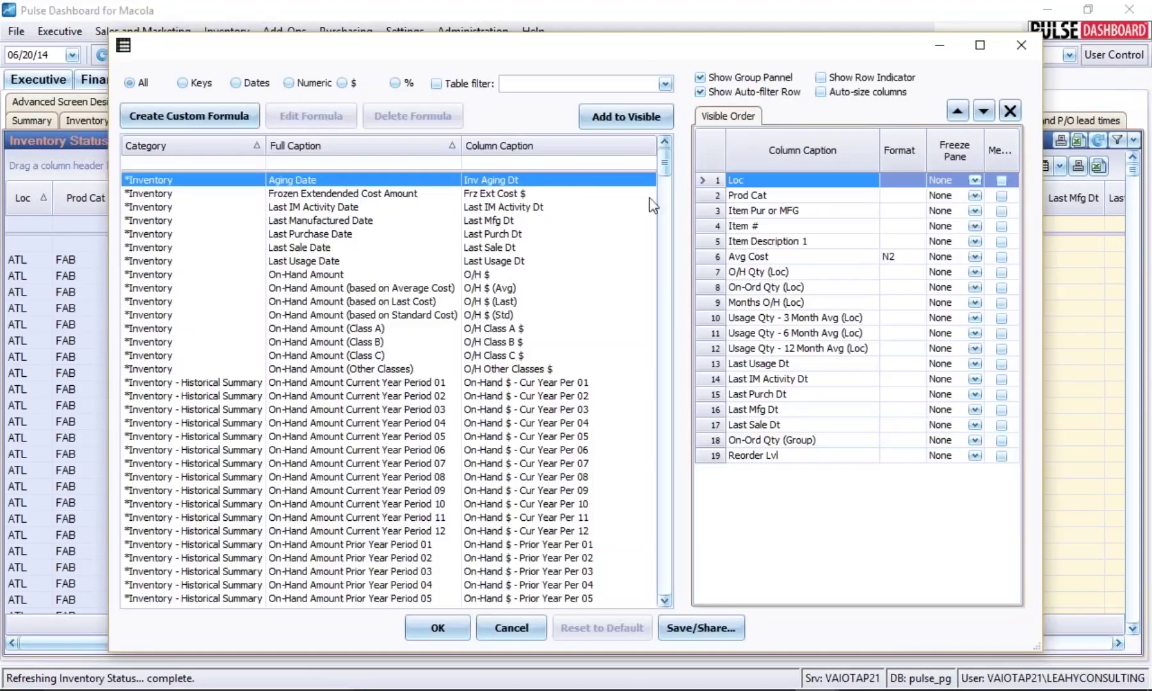
click(570, 164)
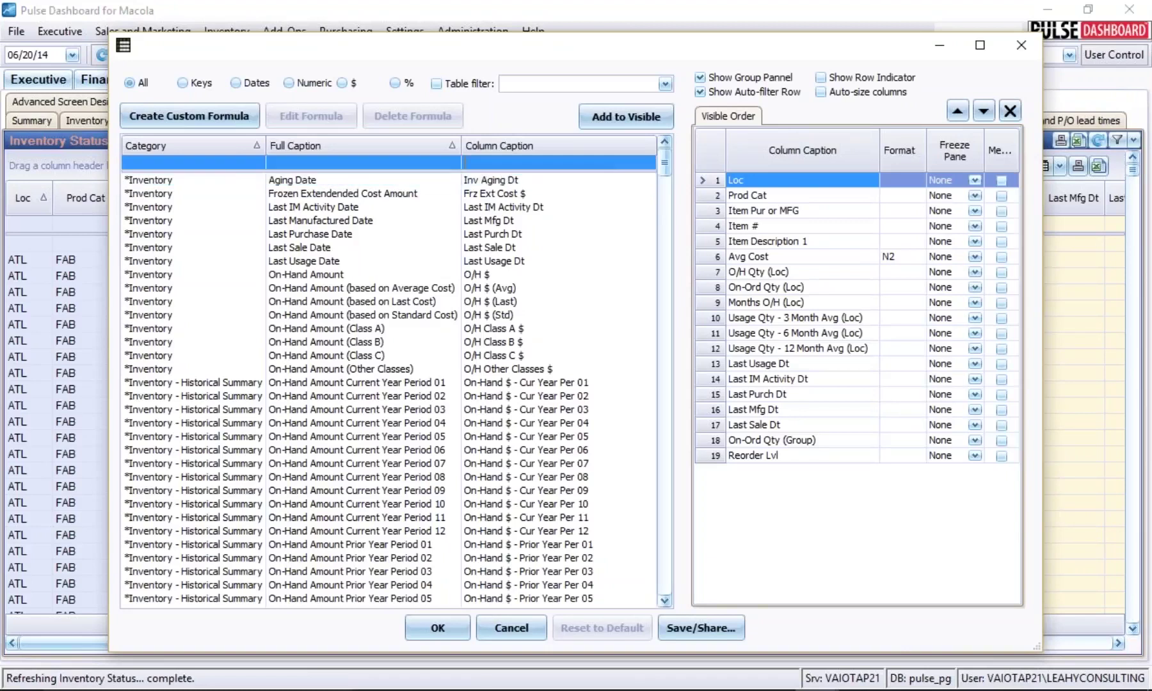
text(l)
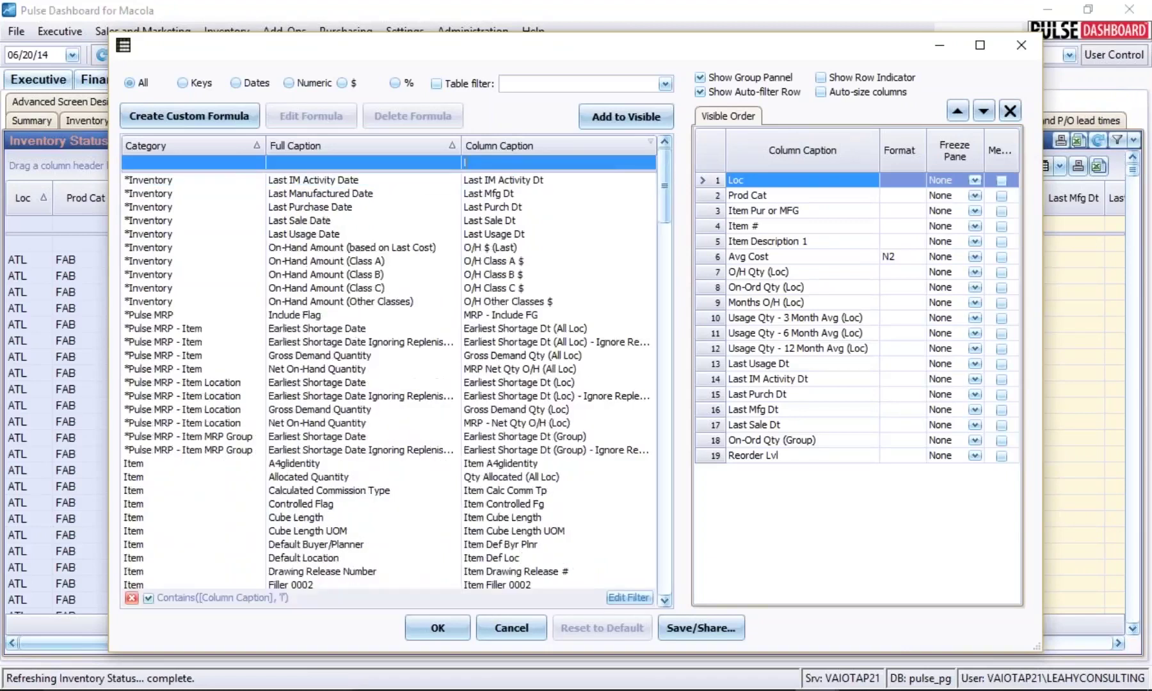
text(ead)
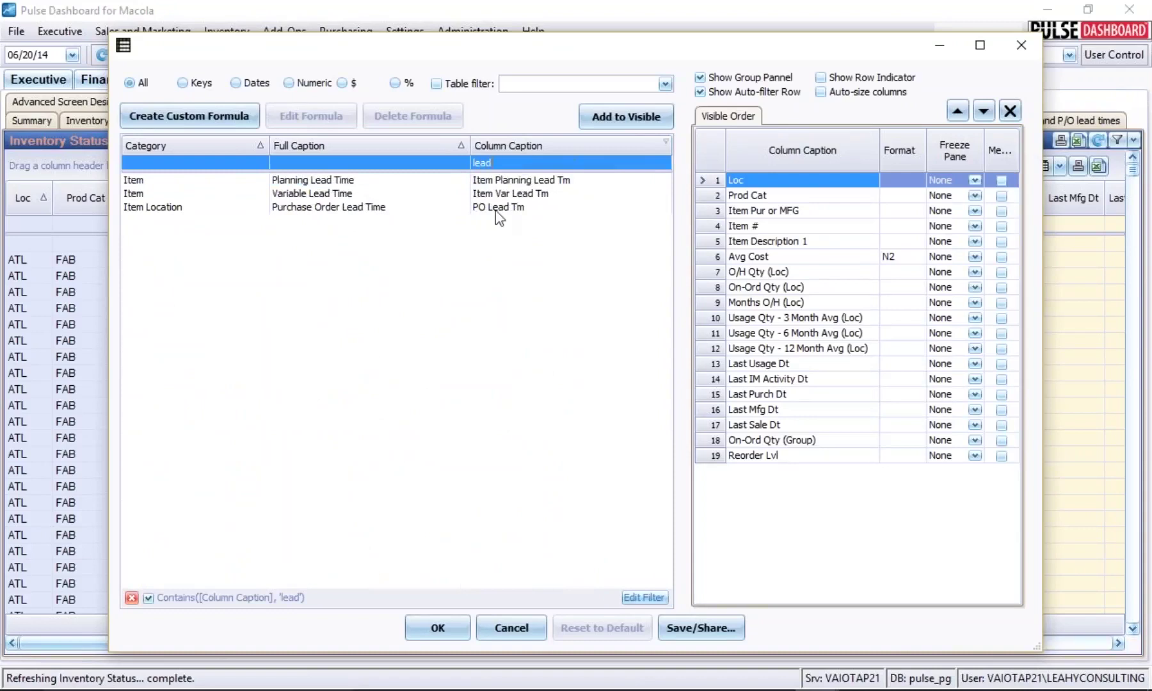
double_click(496, 211)
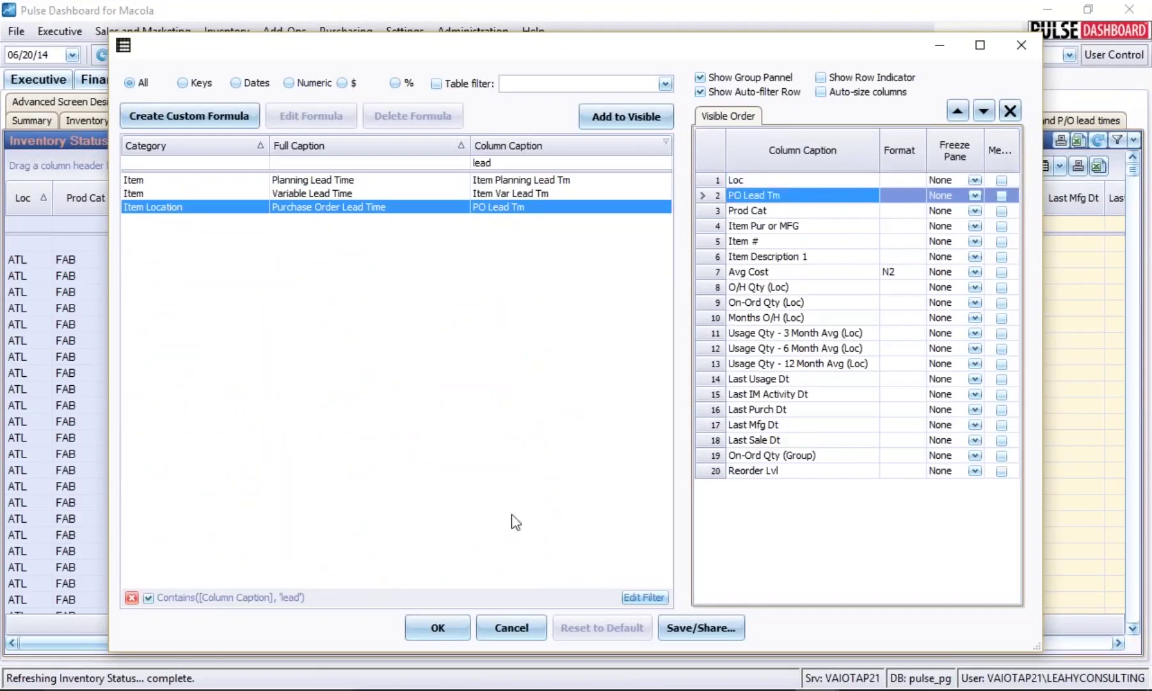
click(435, 630)
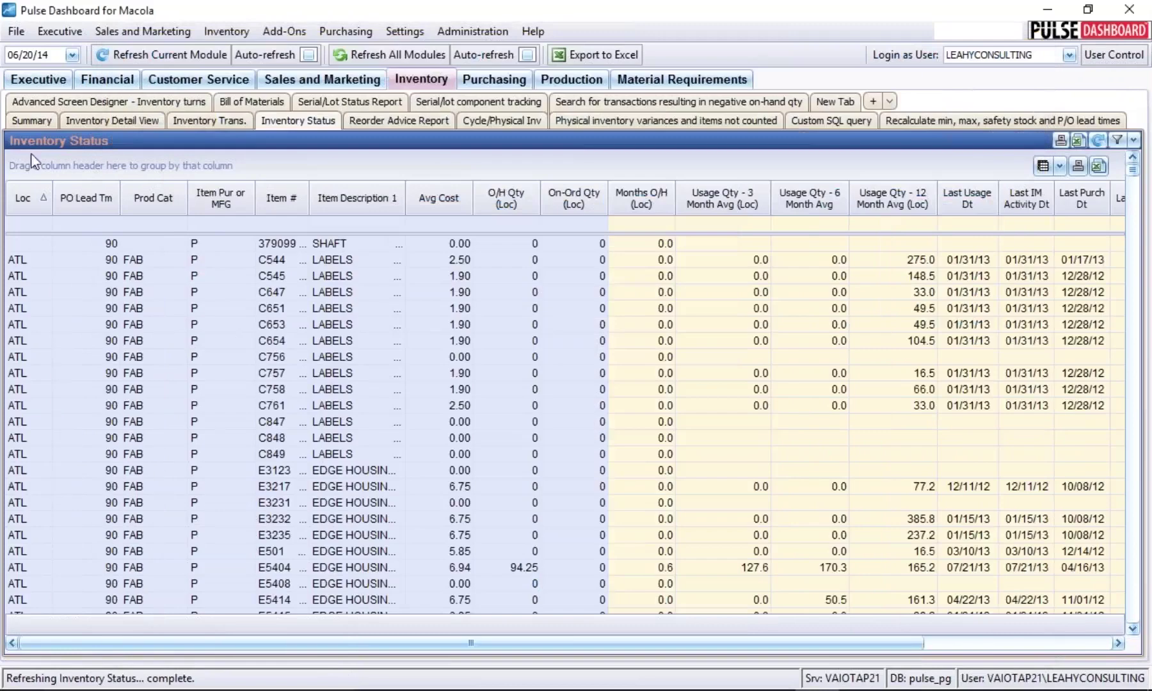
Move the PO Lead Tm column between Avg Cost and O/H Qty, then reopen the column list
drag(60, 189, 396, 194)
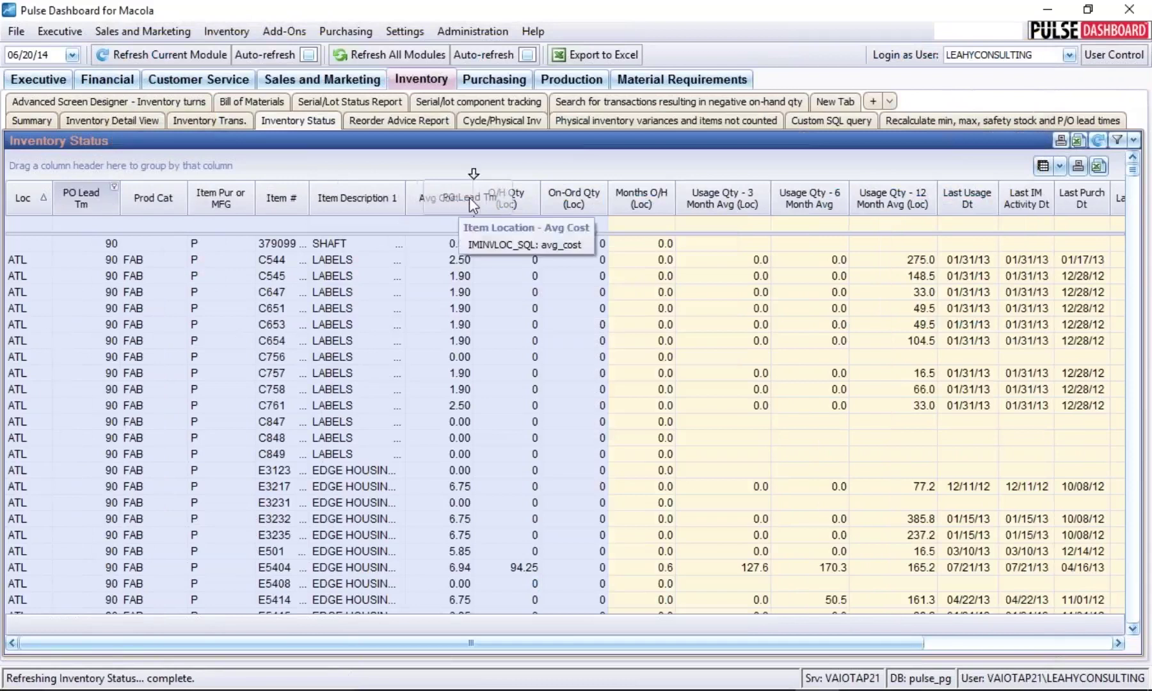
drag(396, 195, 474, 198)
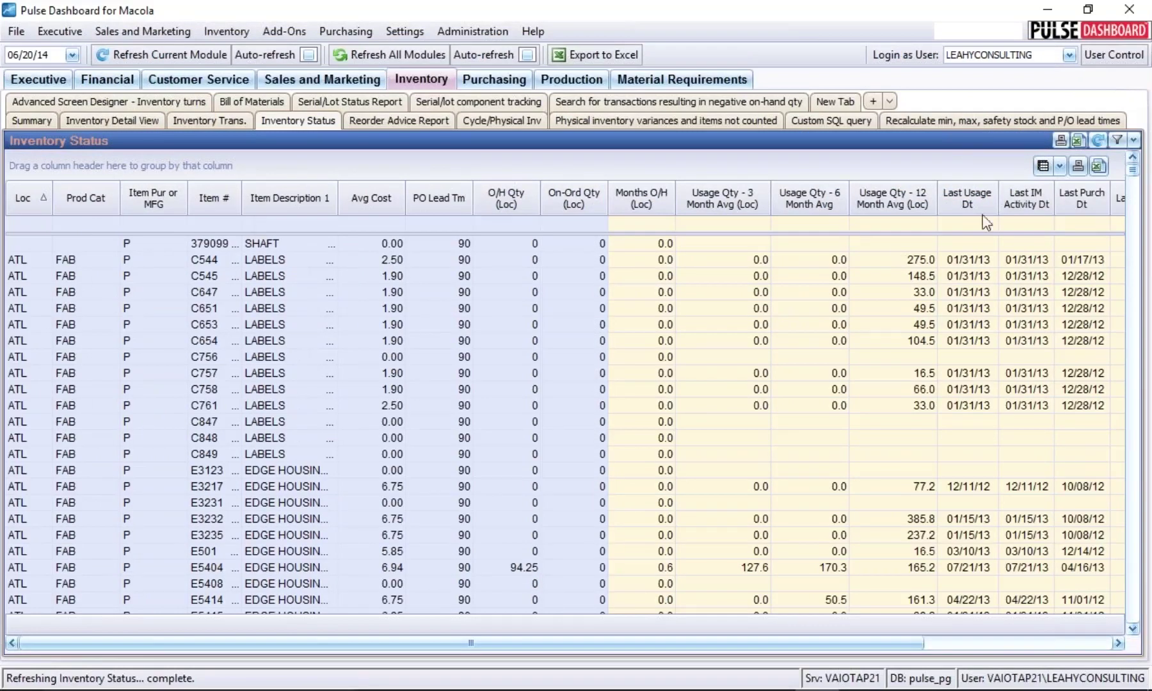
click(1042, 168)
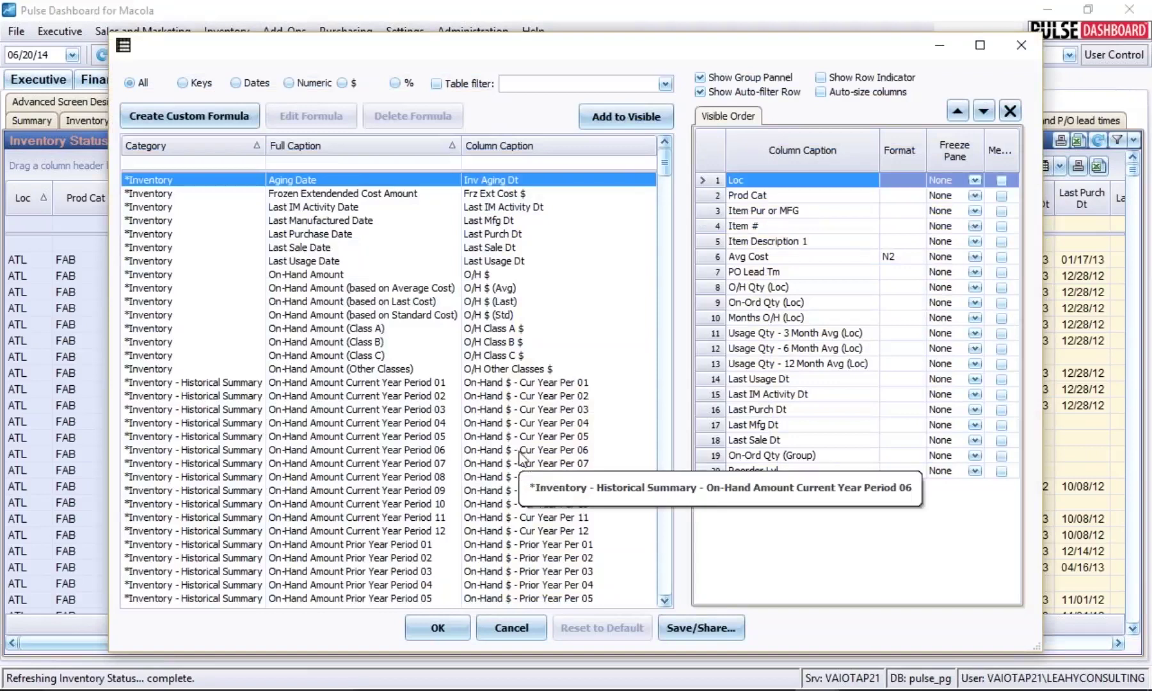
mouse_move(499, 146)
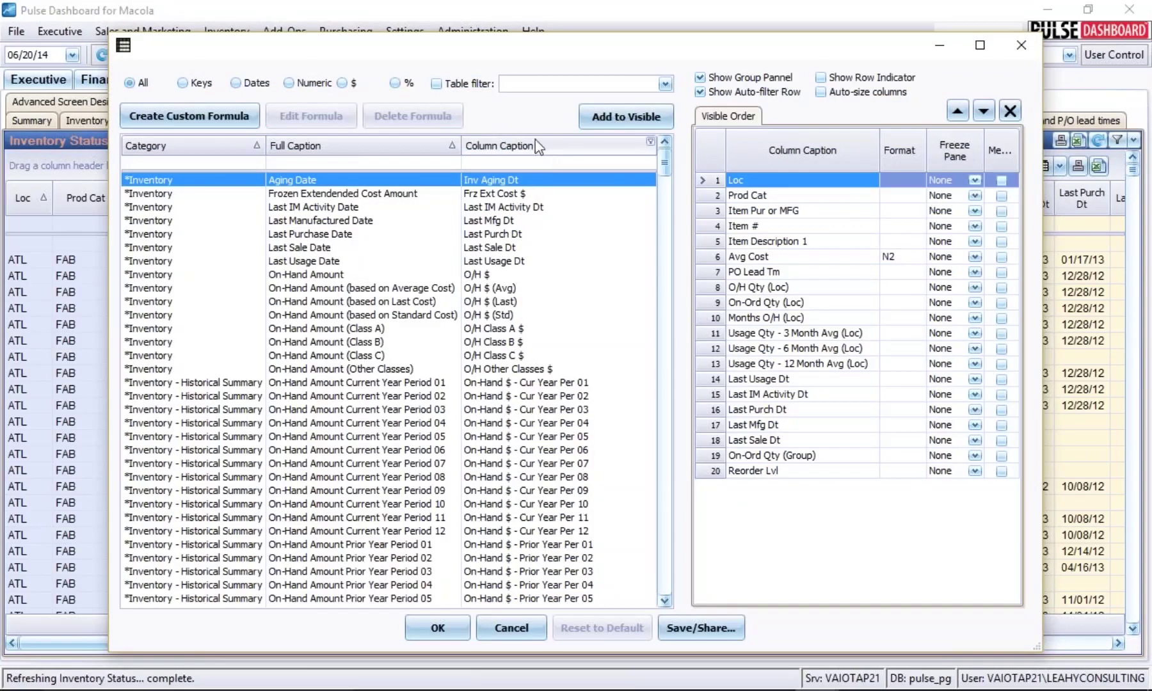
Sort the field list by Column Caption, then cancel the column chooser without changes
click(533, 147)
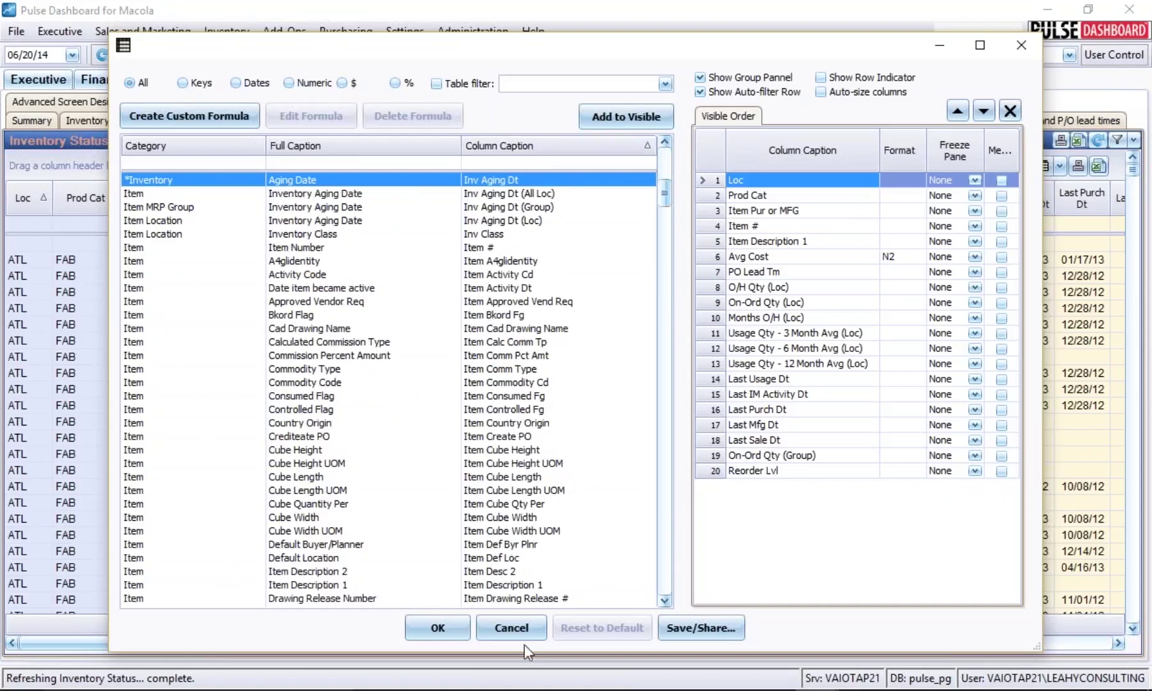
click(514, 629)
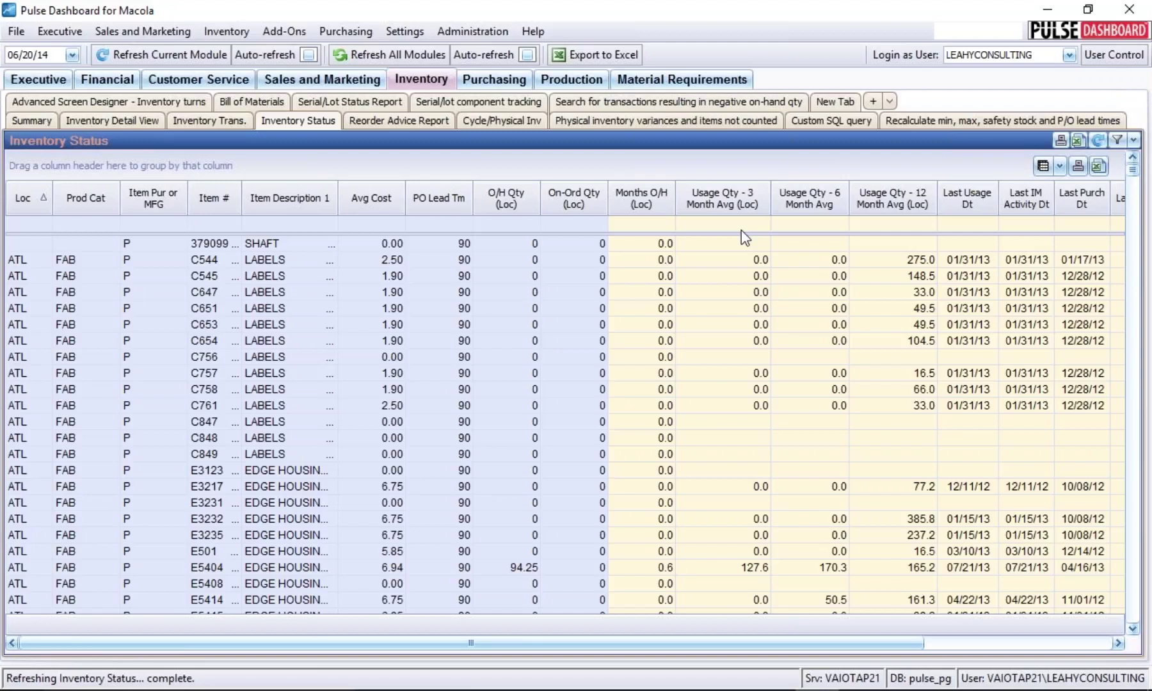
Return to the Executive summary with customer orders and purchase order aging
click(41, 80)
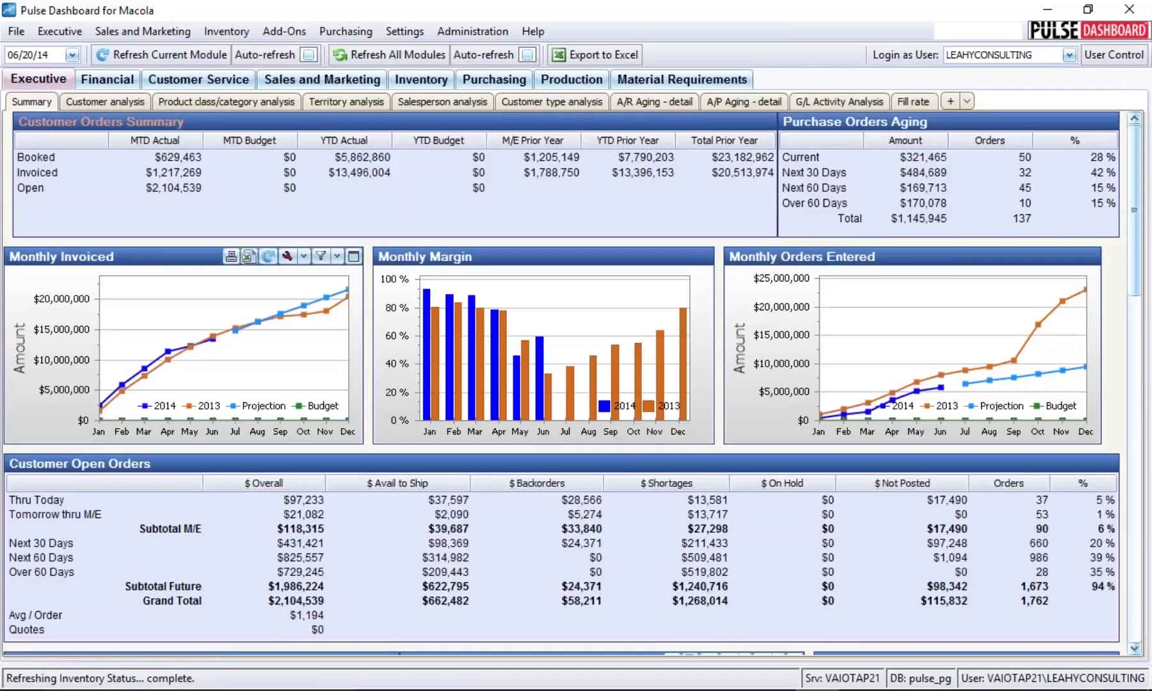